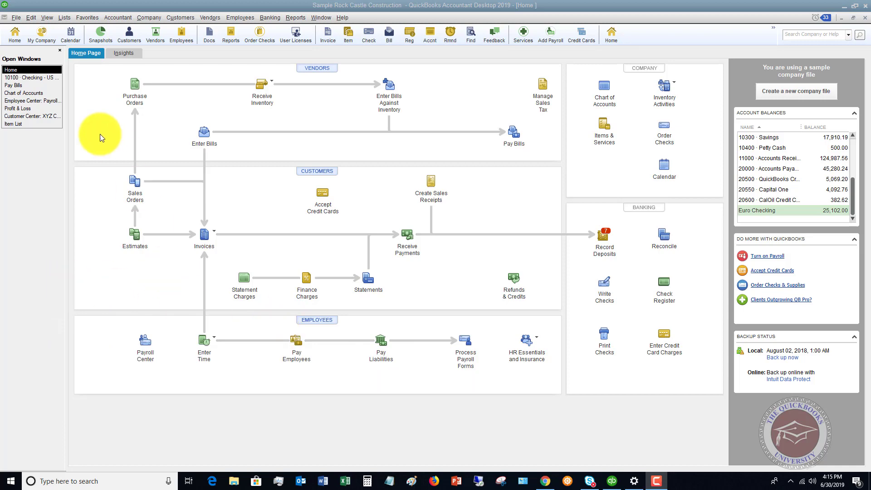
# In the 10100 Checking register, open check 3454 to Pacific Paint Supplies for 1,076.25
pyautogui.click(29, 77)
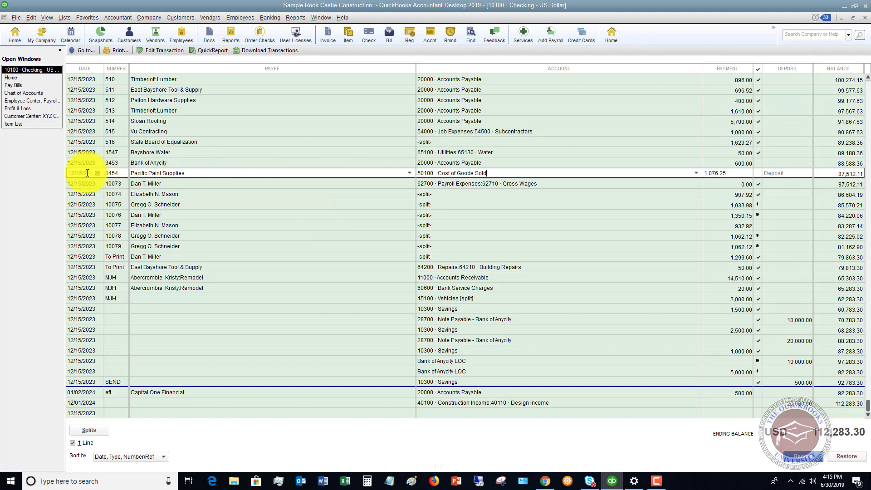
pyautogui.doubleClick(123, 173)
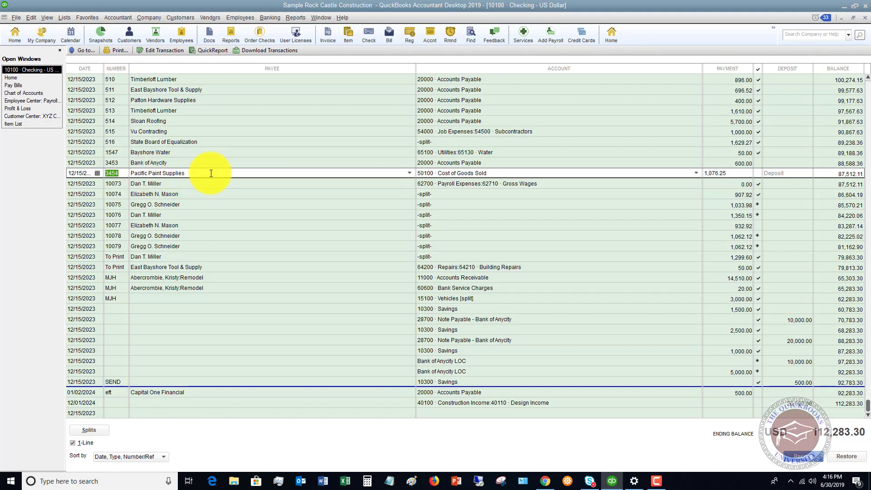
# Start a new vendor bill for Pacific Paint Supplies
pyautogui.click(208, 19)
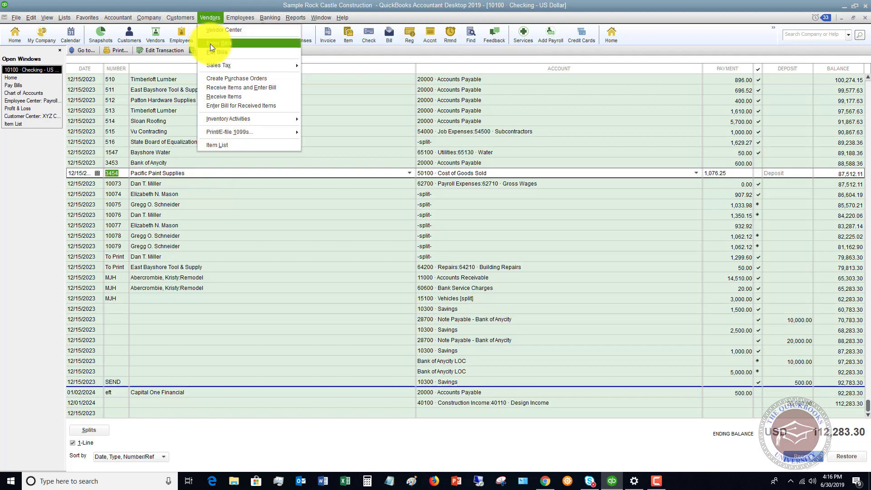
pyautogui.click(219, 80)
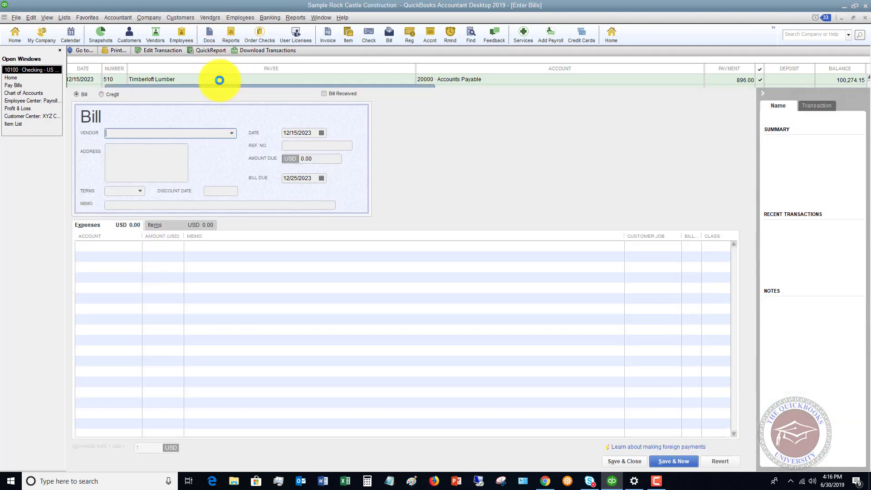
pyautogui.write('Pac')
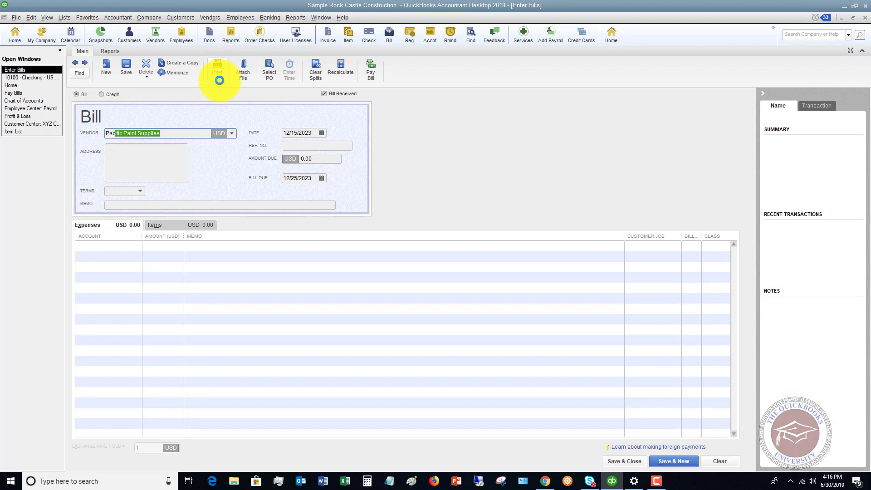
pyautogui.write('ifi')
pyautogui.press('Tab')
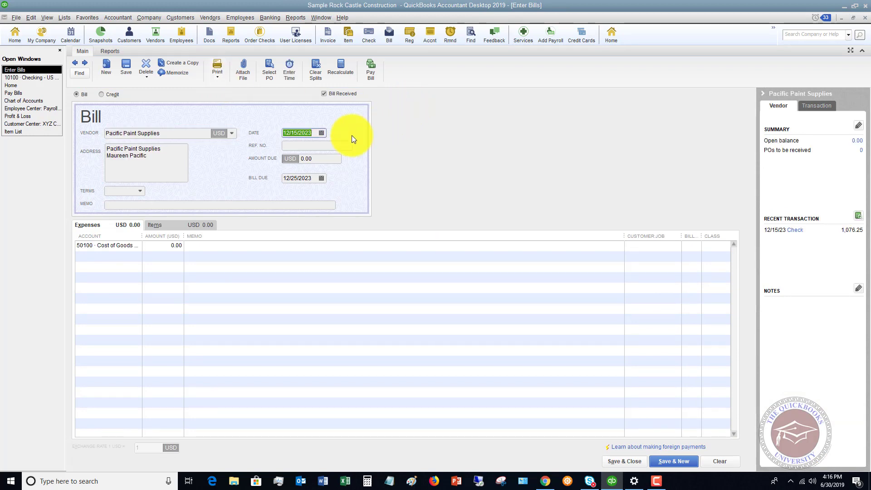
# Date the bill 11/30/2023 with an amount due of 1,076.25
pyautogui.click(322, 133)
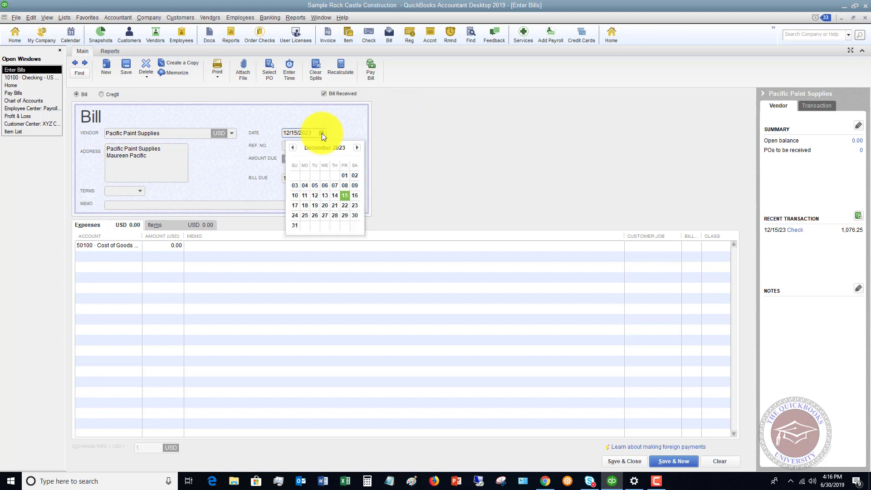
pyautogui.click(293, 147)
pyautogui.click(334, 217)
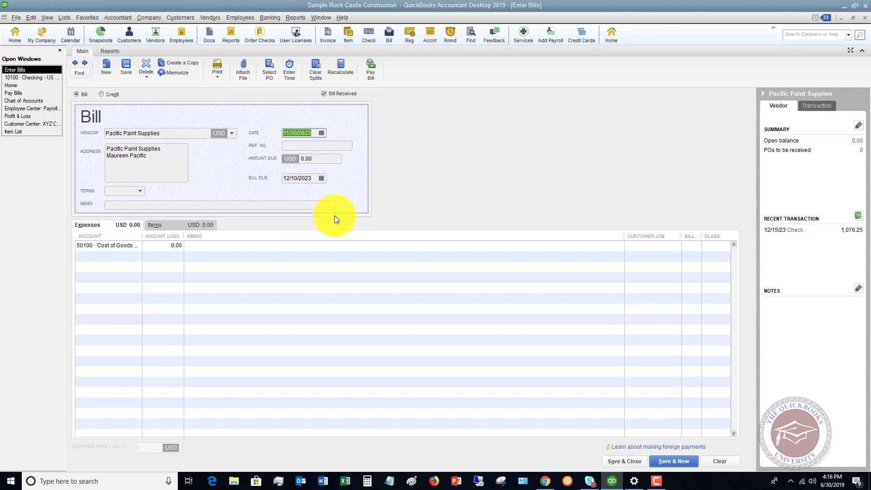
pyautogui.press('Tab')
pyautogui.press('Tab')
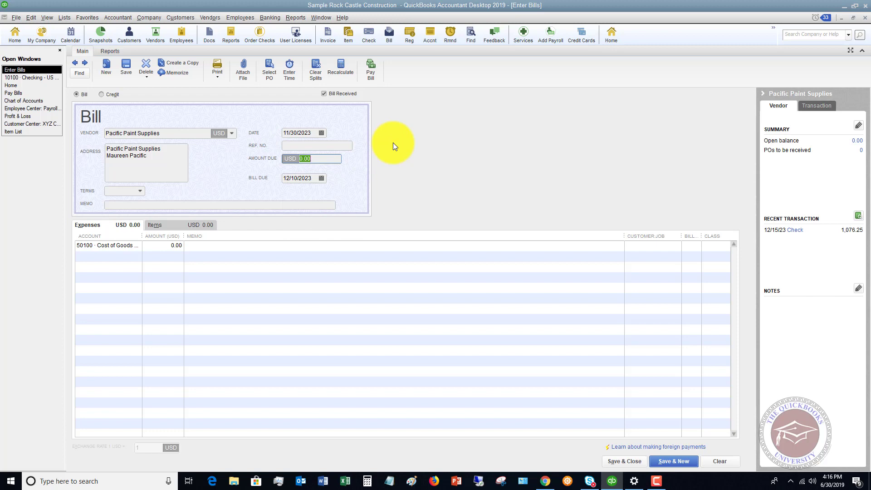
pyautogui.write('1,076.25')
pyautogui.press('Tab')
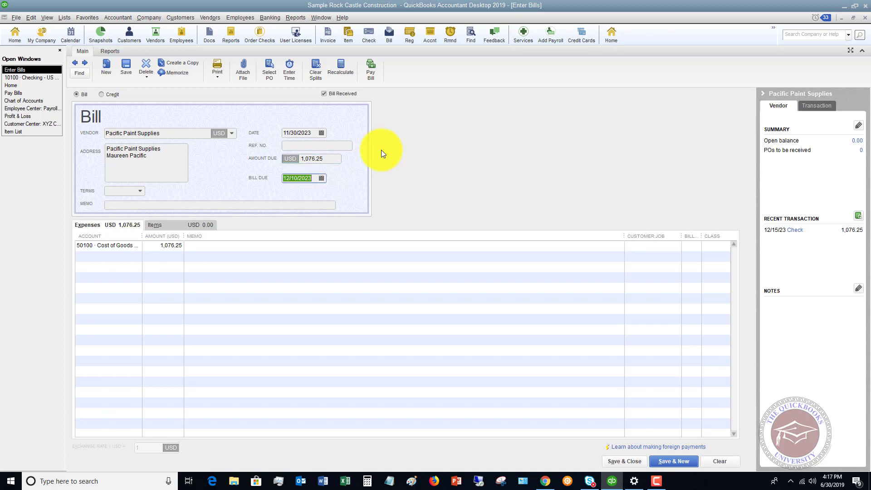
# Set the bill due date to 12/31/2023 and keep the Cost of Goods Sold expense line
pyautogui.click(322, 179)
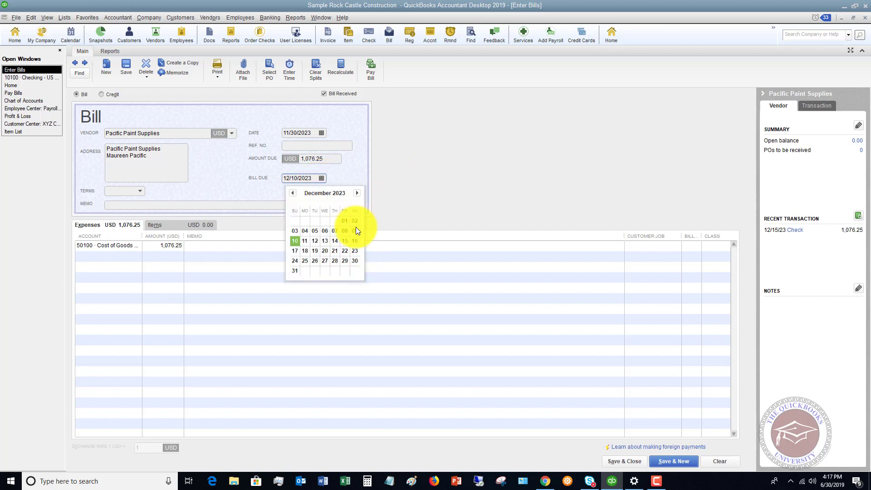
pyautogui.click(294, 271)
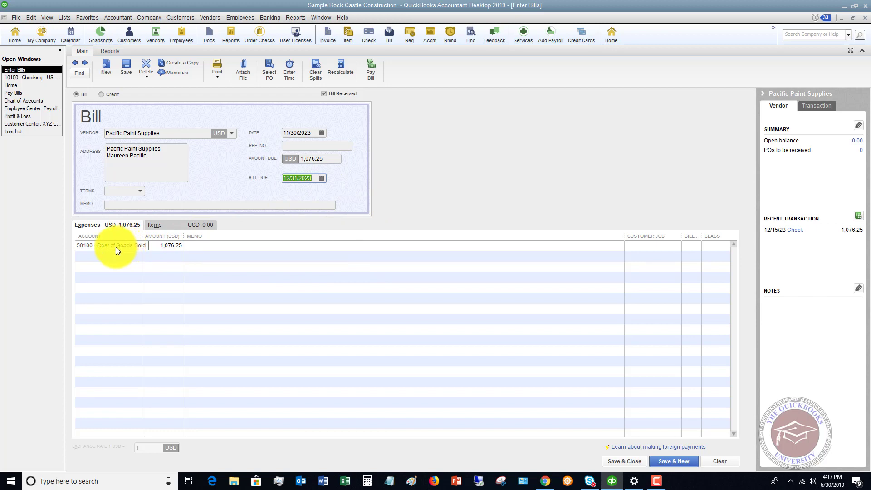
pyautogui.click(175, 225)
pyautogui.click(115, 225)
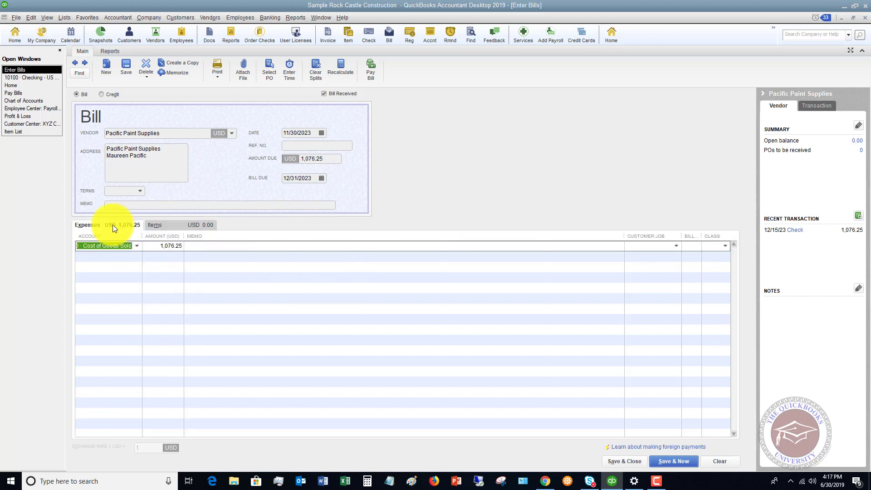
pyautogui.click(117, 245)
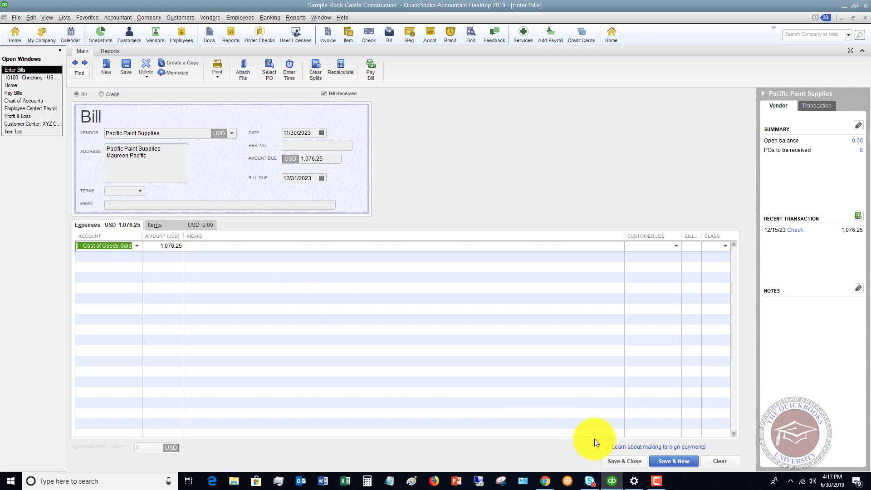
# Save the bill past the closed period with the closing-date password, leaving it without a class
pyautogui.click(625, 461)
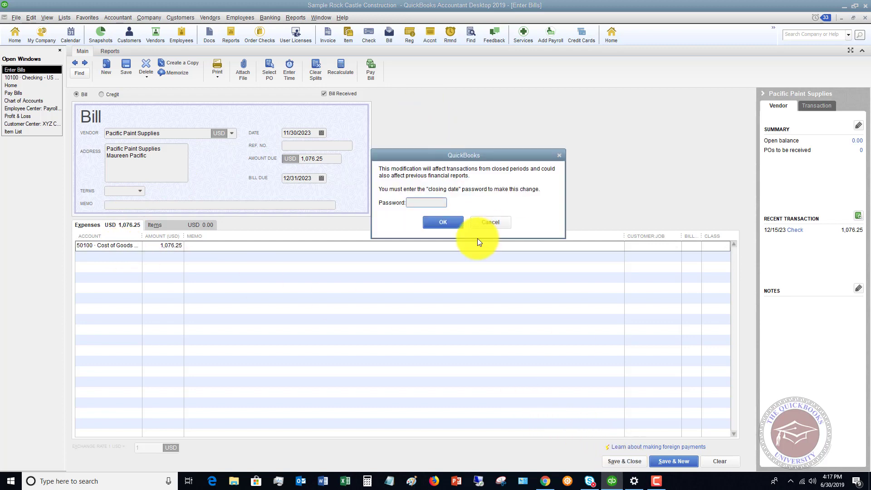
pyautogui.write('123')
pyautogui.press('Return')
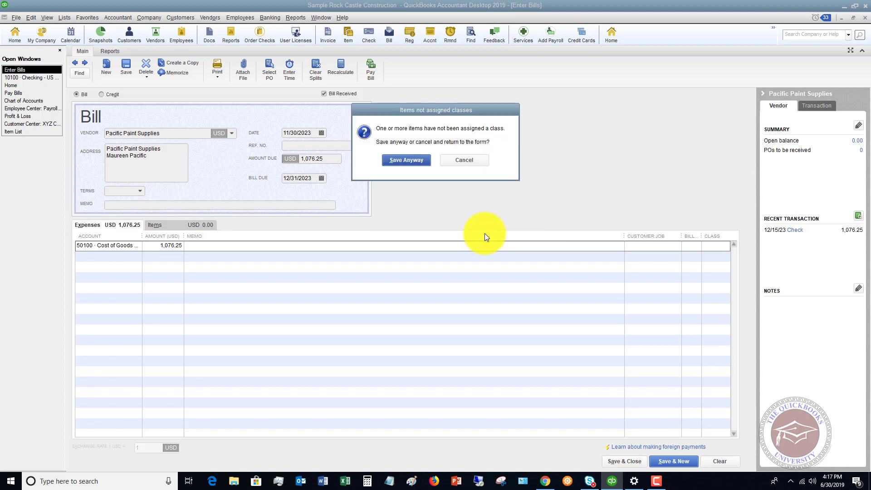
pyautogui.click(404, 160)
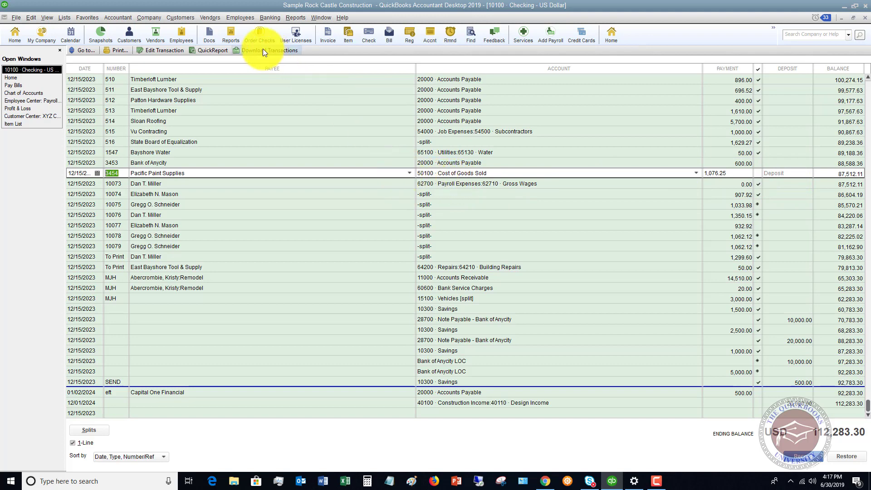
# Locate the unpaid 1,076.25 Pacific Paint Supplies bill in Pay Bills, then return to the 10100 Checking register
pyautogui.click(205, 18)
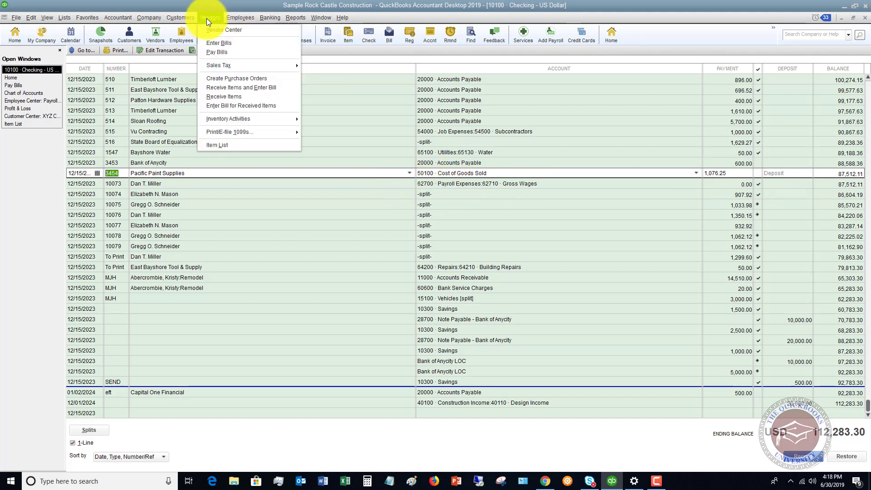
pyautogui.click(215, 48)
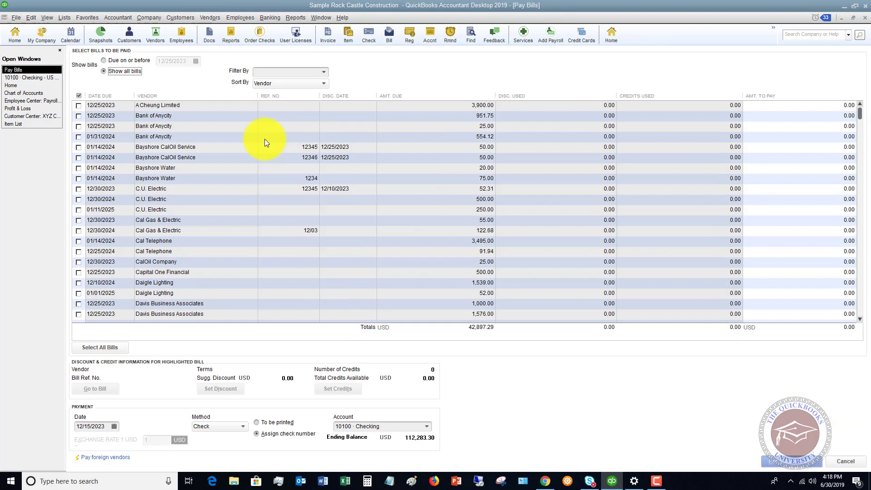
pyautogui.scroll(-5, 261, 196)
pyautogui.scroll(-8, 257, 196)
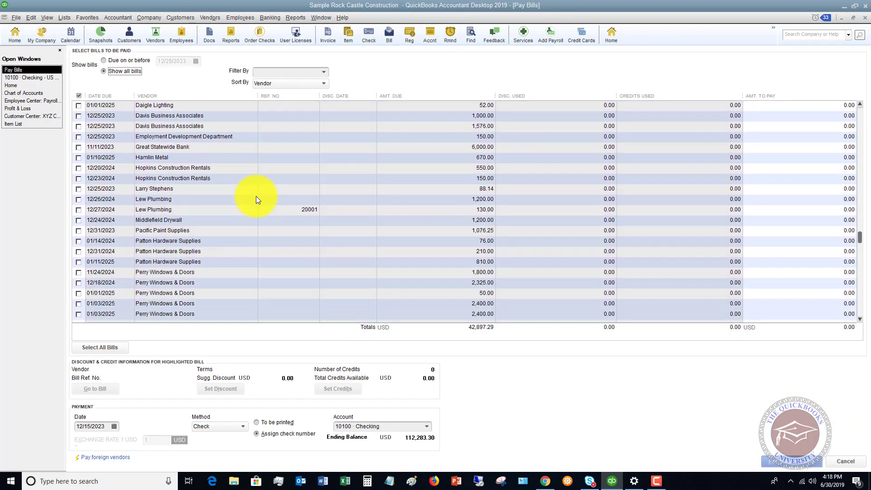
pyautogui.scroll(1, 256, 197)
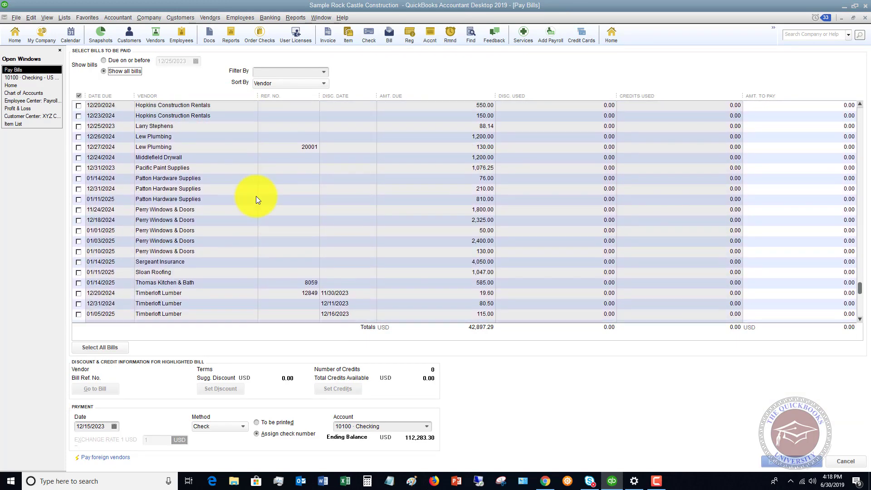
pyautogui.click(210, 170)
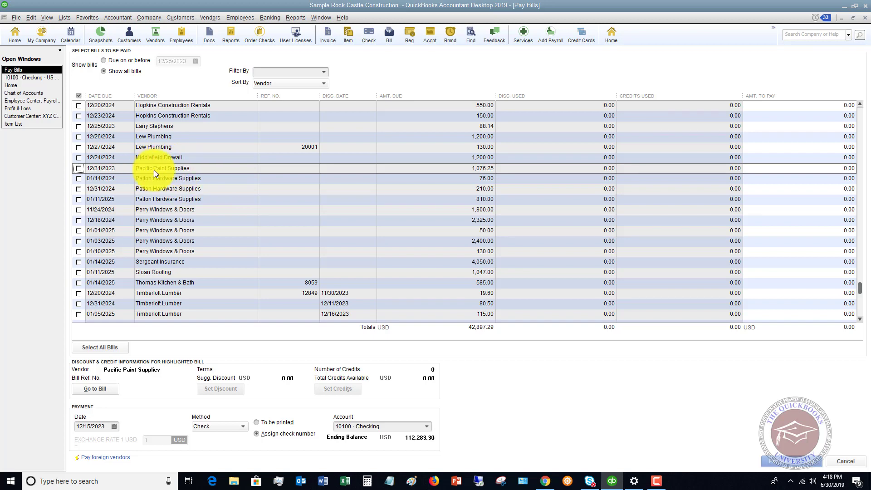
pyautogui.click(36, 78)
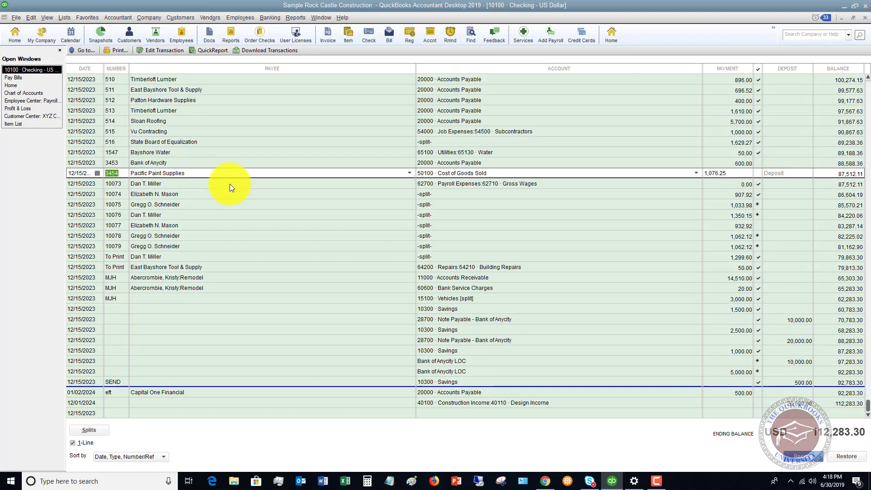
# Change check 3454's register account from Cost of Goods Sold to Accounts Payable
pyautogui.doubleClick(276, 177)
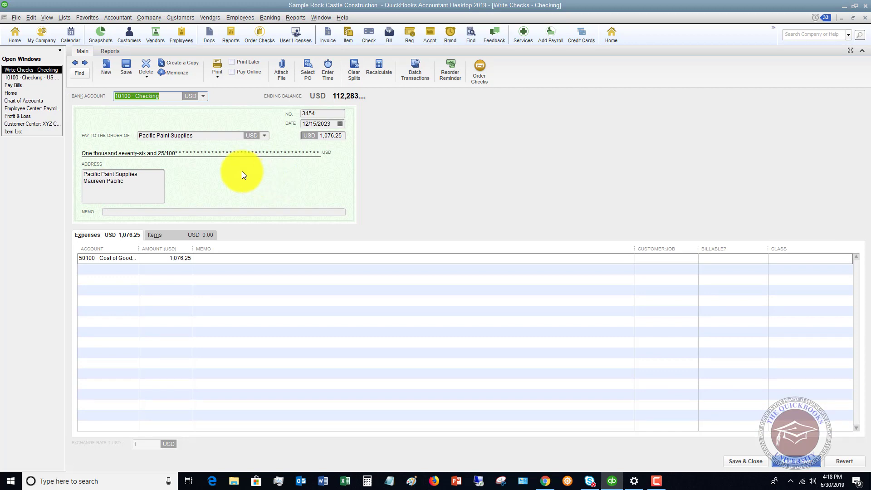
pyautogui.click(864, 18)
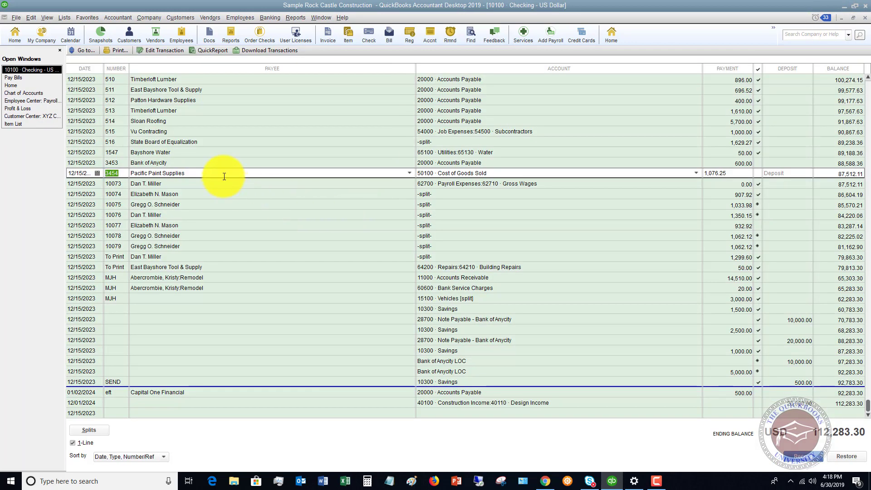
pyautogui.click(493, 173)
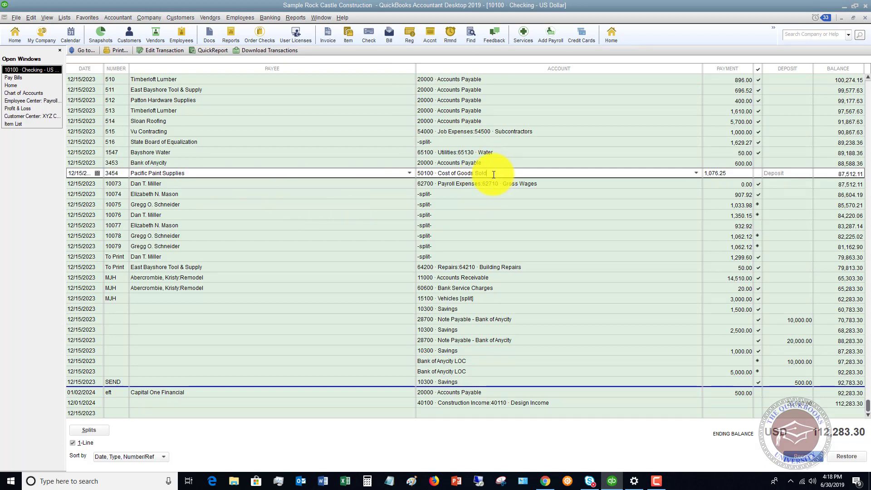
pyautogui.moveTo(493, 173); pyautogui.dragTo(401, 172)
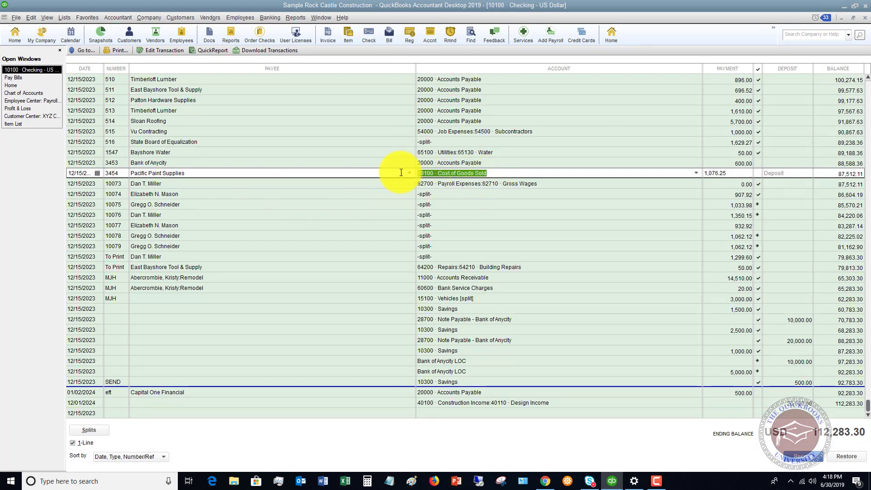
pyautogui.write('Accounts Payable')
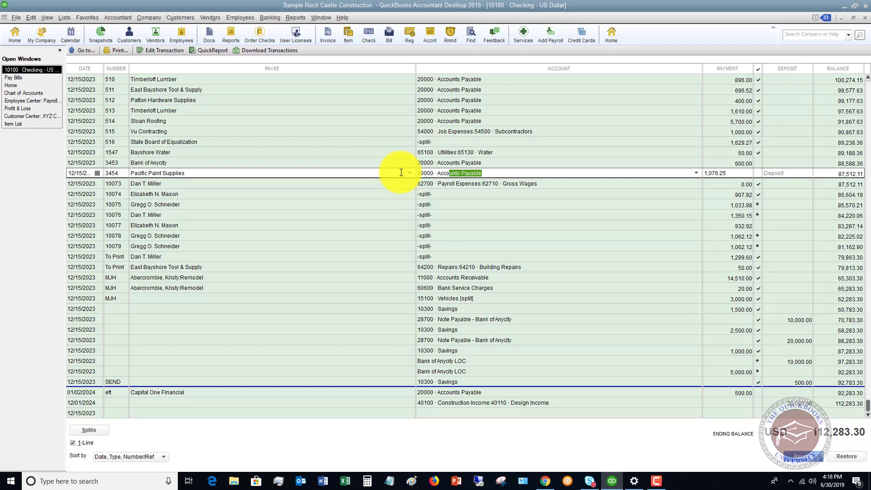
pyautogui.press('Tab')
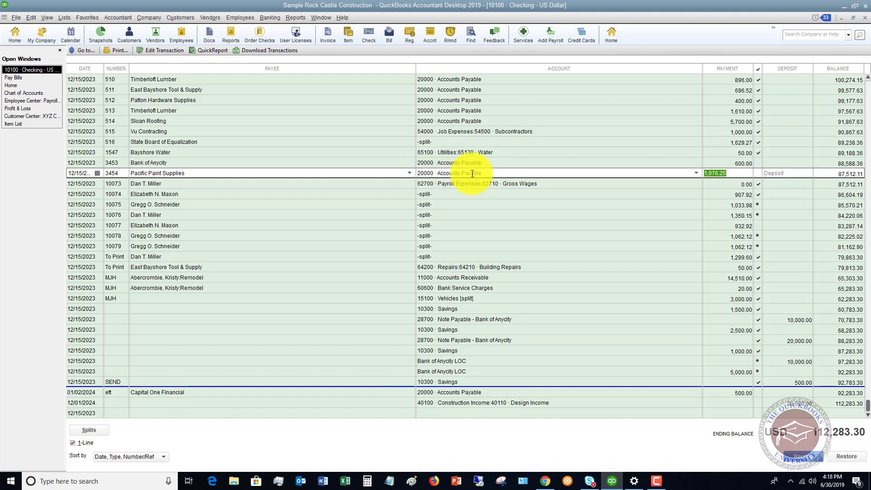
# Record the edited check 3454, confirming the change and acknowledging the vendor-required warning
pyautogui.click(795, 457)
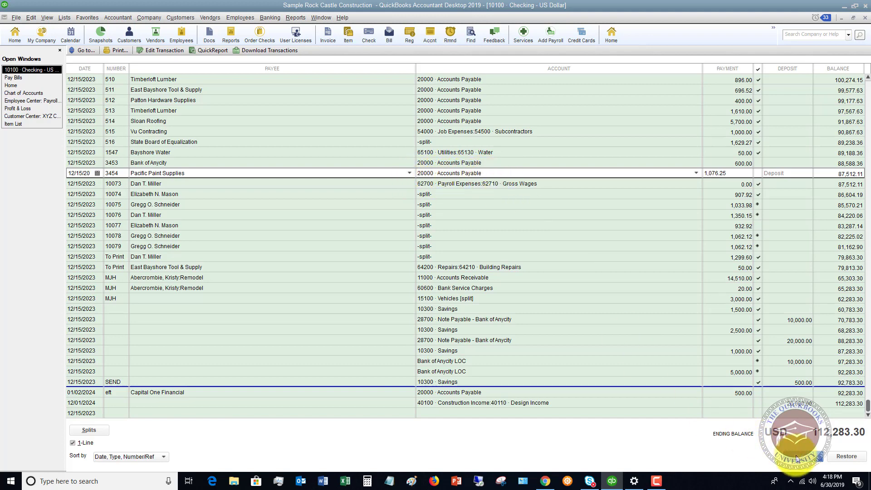
pyautogui.click(394, 147)
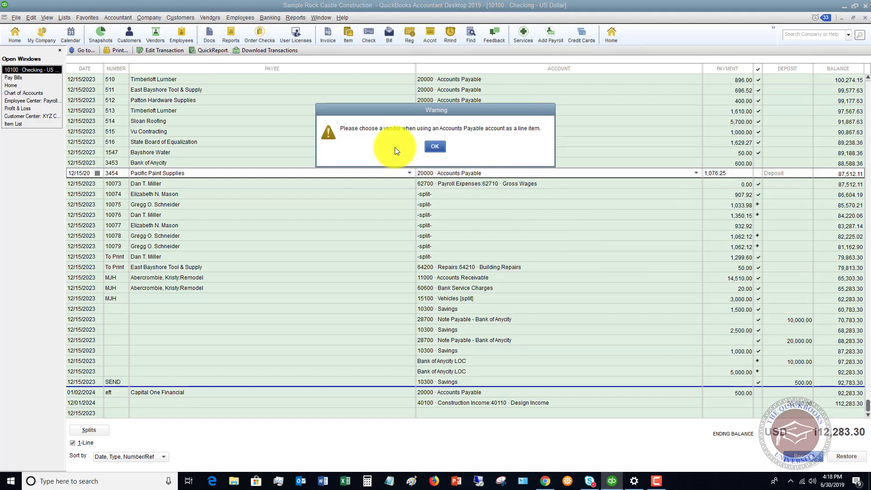
pyautogui.click(436, 146)
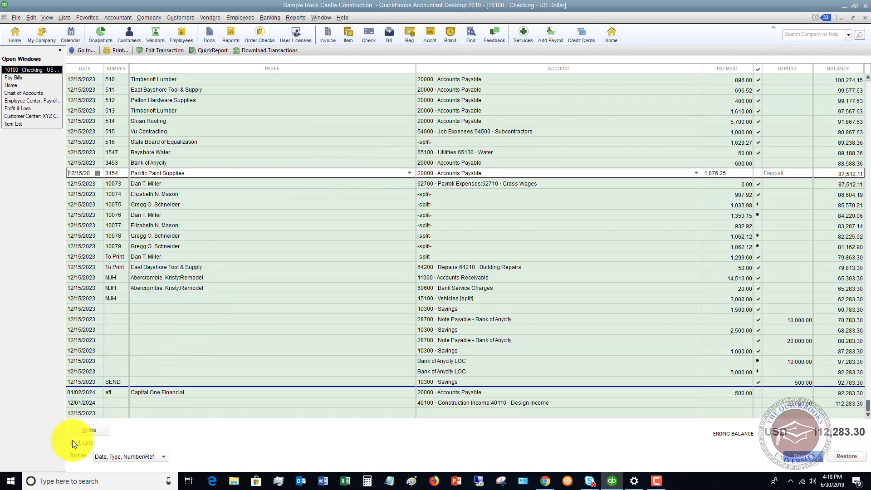
# Name Pacific Paint Supplies on check 3454's Accounts Payable line and save the check
pyautogui.doubleClick(374, 178)
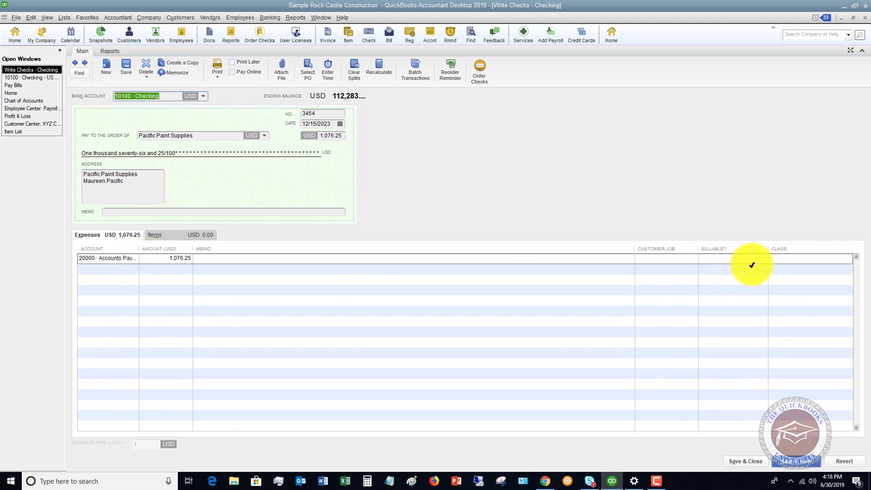
pyautogui.click(681, 258)
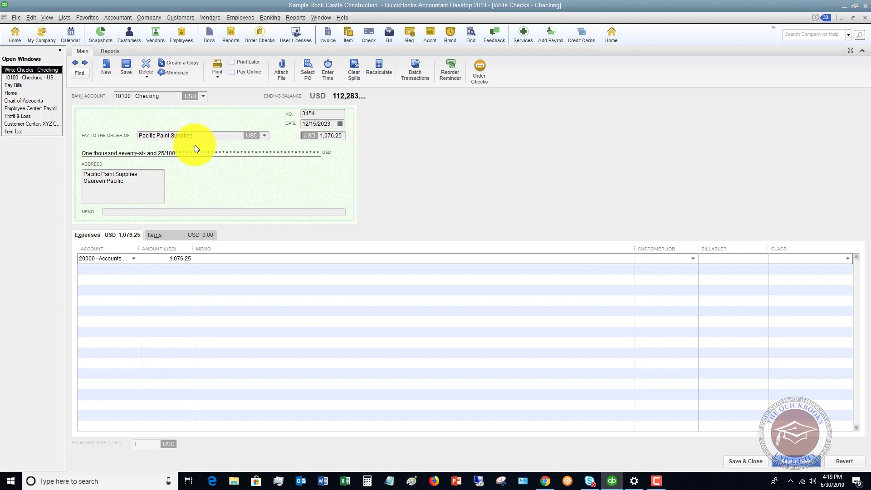
pyautogui.write('Pacific Paint Suppli...')
pyautogui.press('Tab')
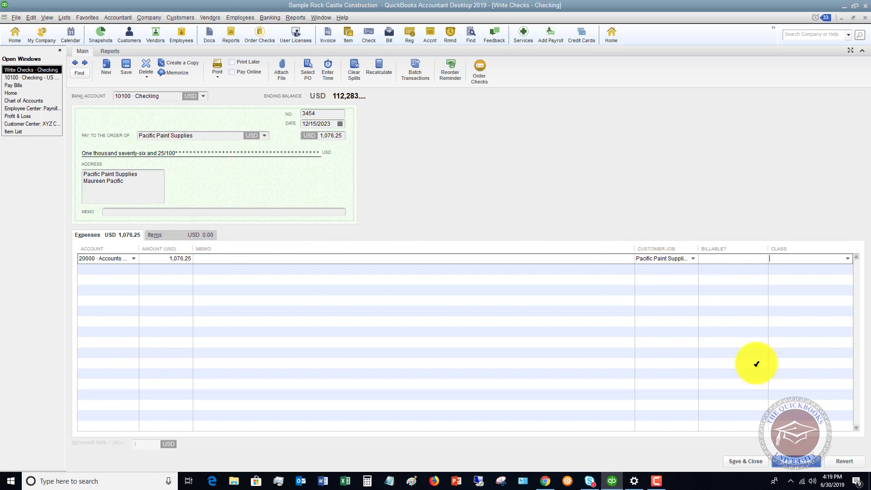
pyautogui.click(747, 459)
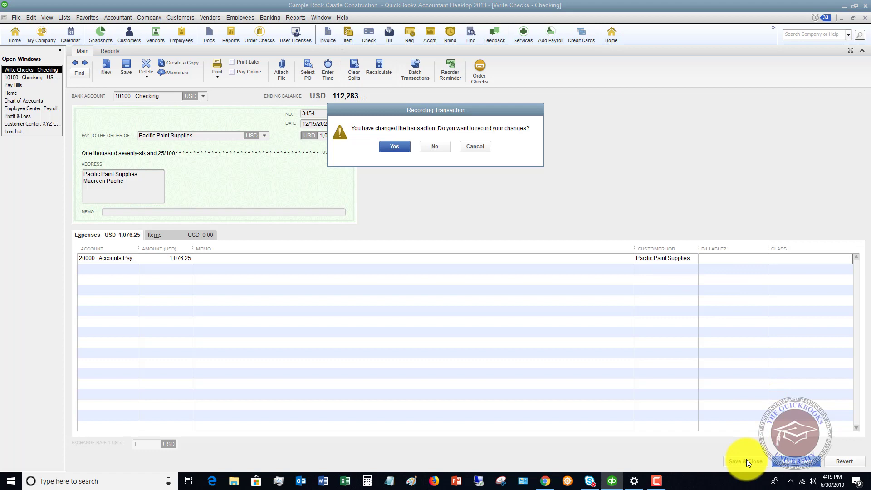
pyautogui.click(398, 144)
pyautogui.click(408, 157)
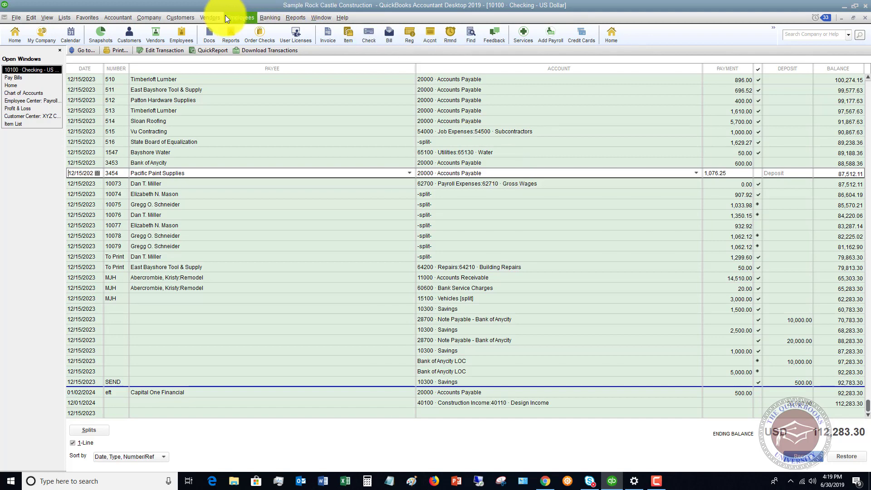
# In Pay Bills, select the Pacific Paint Supplies bill and bring up its available credits
pyautogui.click(211, 17)
pyautogui.click(220, 52)
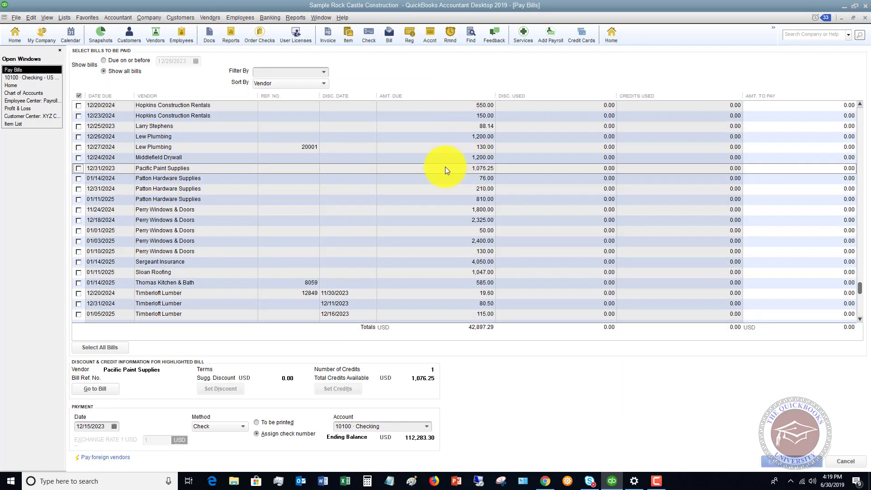
pyautogui.click(78, 167)
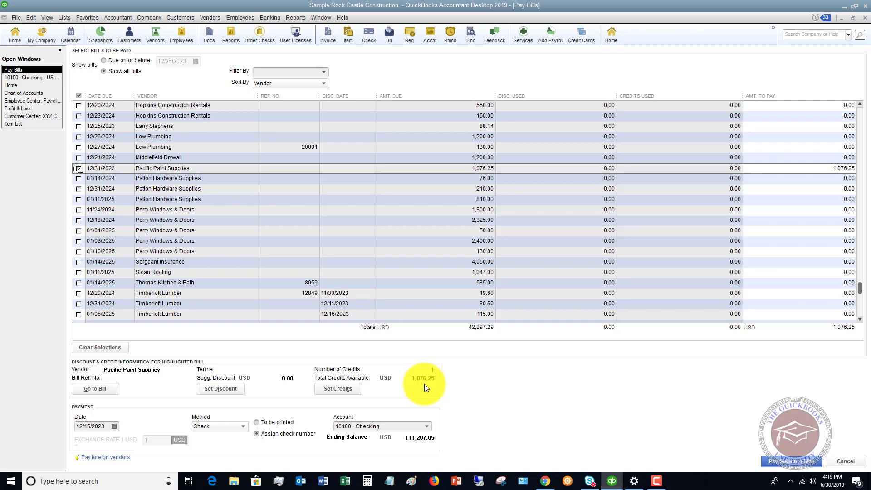
pyautogui.click(336, 389)
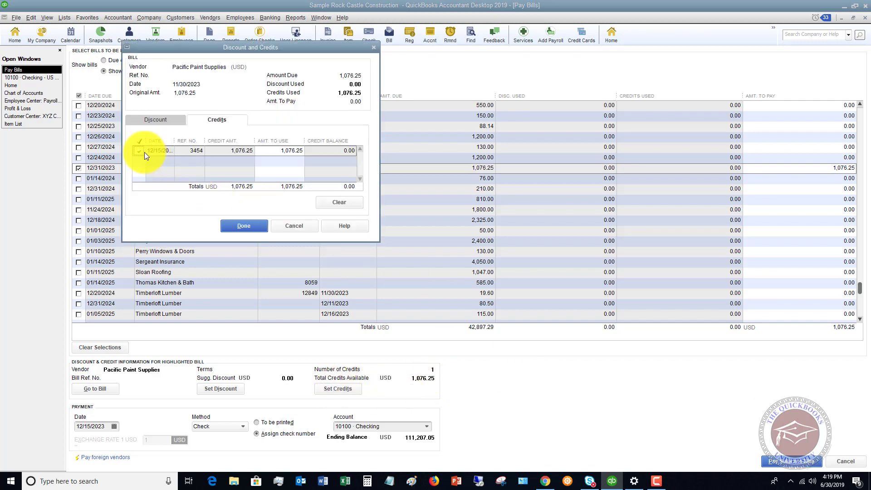
# Apply check 3454's 1,076.25 credit to the bill, leaving 0.00 to pay
pyautogui.click(247, 225)
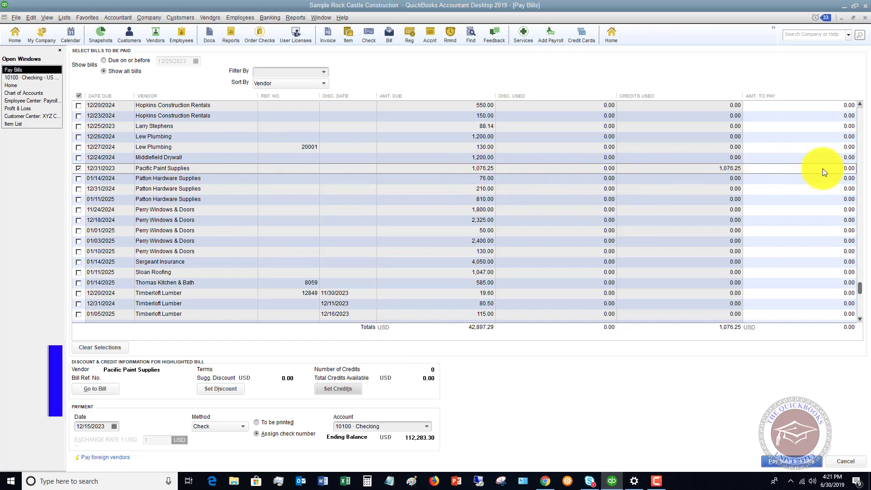
# Pay the Pacific Paint Supplies bill using the credit and confirm it's gone from Pay Bills
pyautogui.click(792, 461)
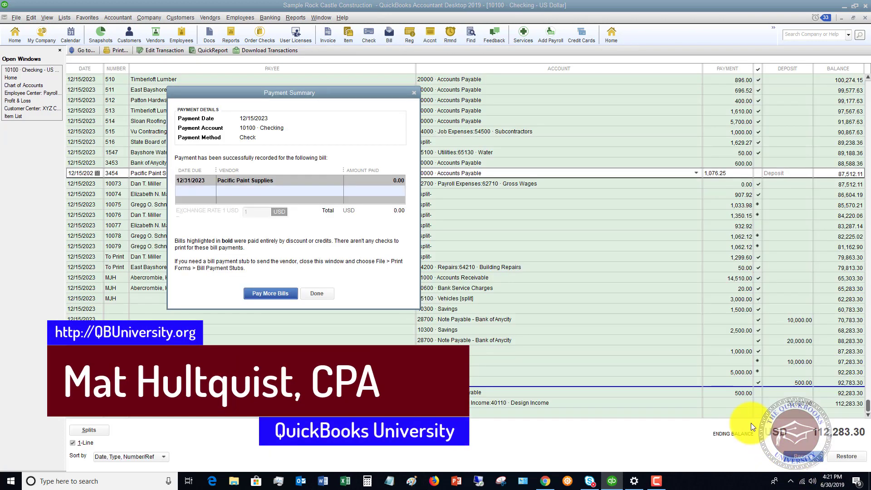
pyautogui.click(325, 292)
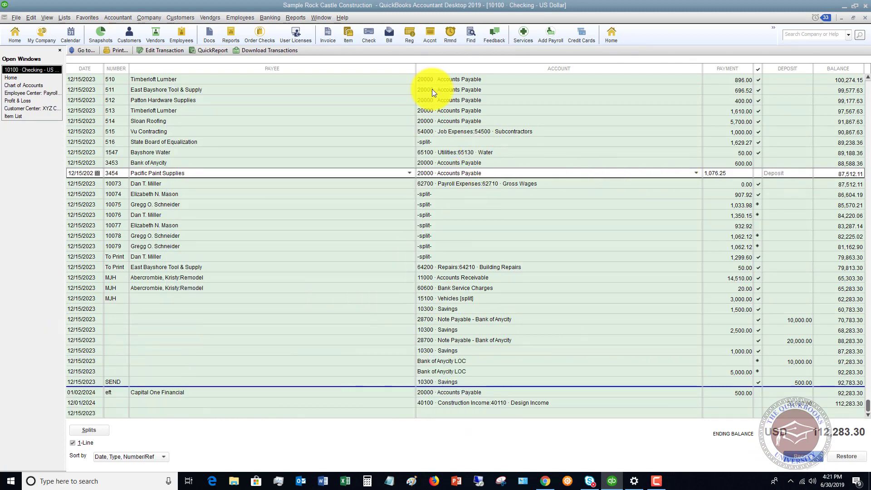
pyautogui.click(211, 17)
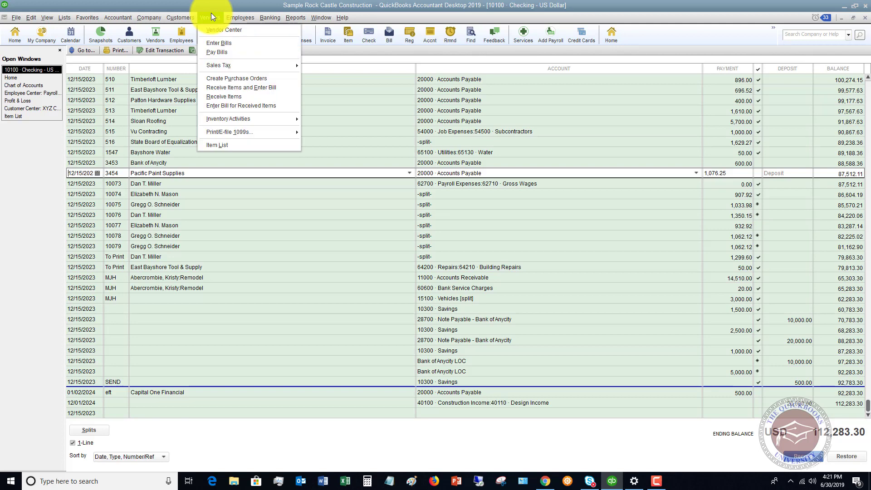
pyautogui.click(214, 56)
pyautogui.scroll(-5, 250, 224)
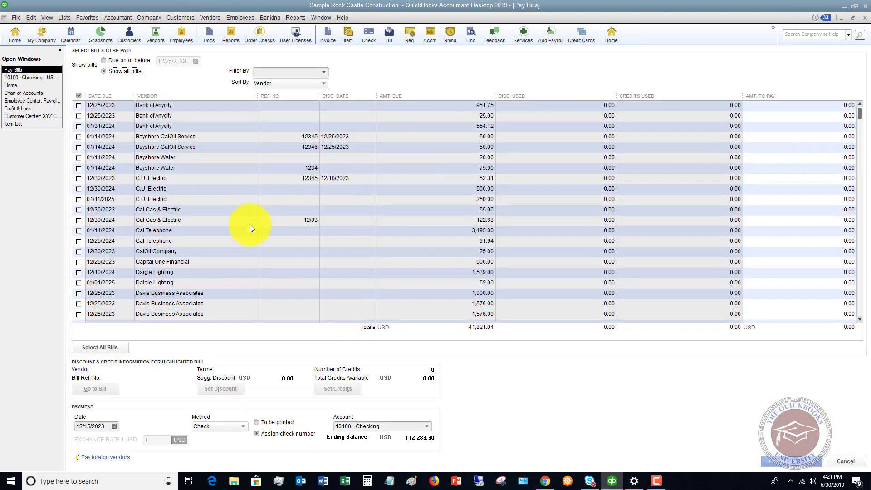
pyautogui.scroll(-1, 249, 224)
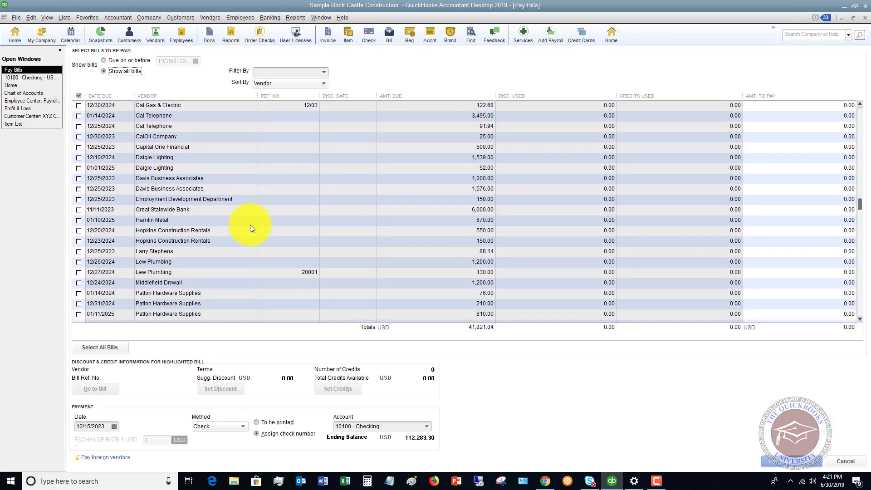
pyautogui.scroll(-1, 248, 225)
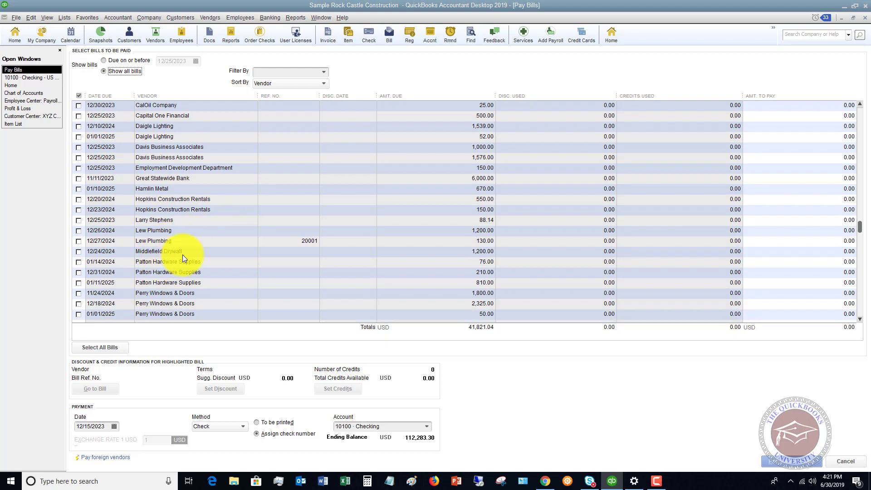